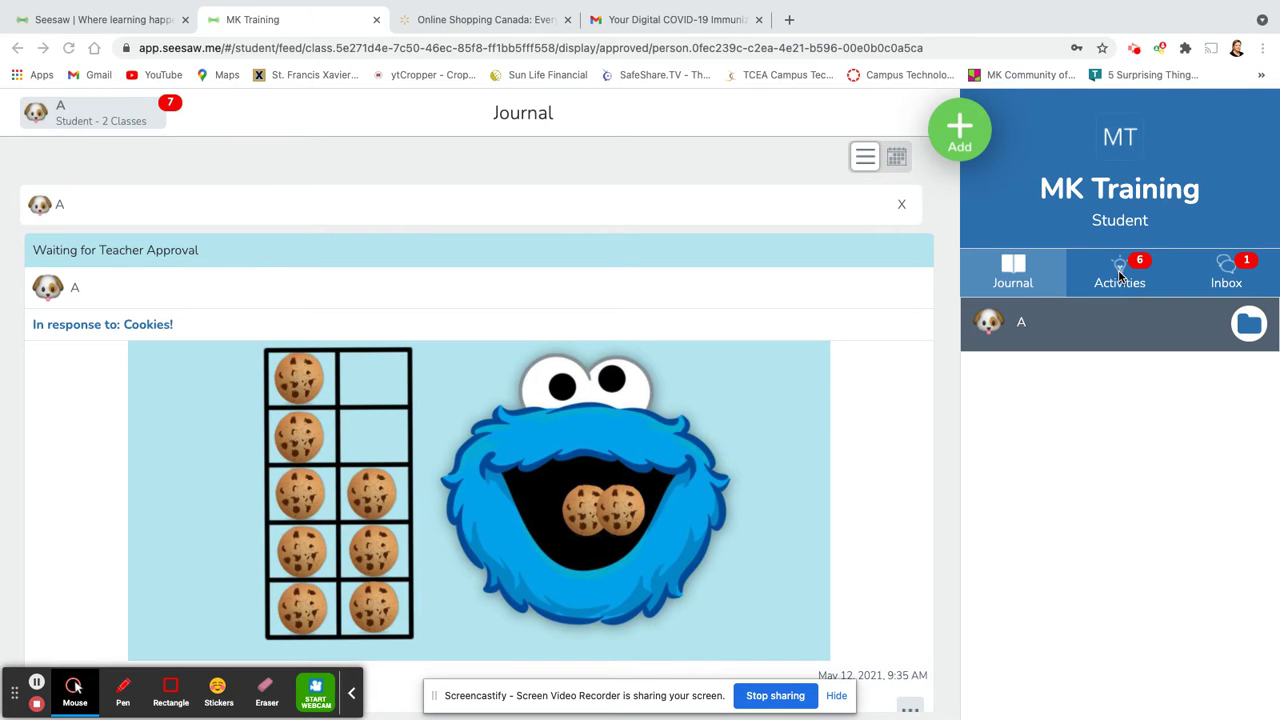
Step: Open the class activities and look through the assigned to-do list
click(1119, 277)
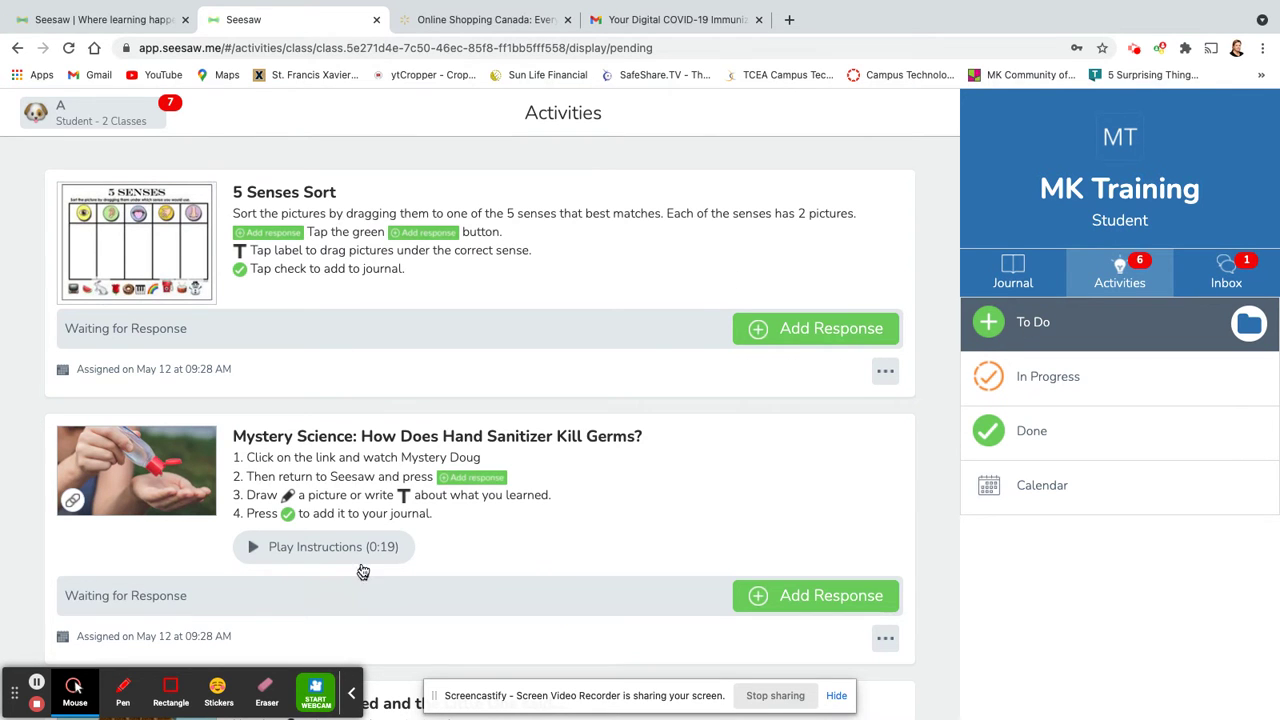
scroll(362, 568, down, 3)
scroll(364, 568, down, 10)
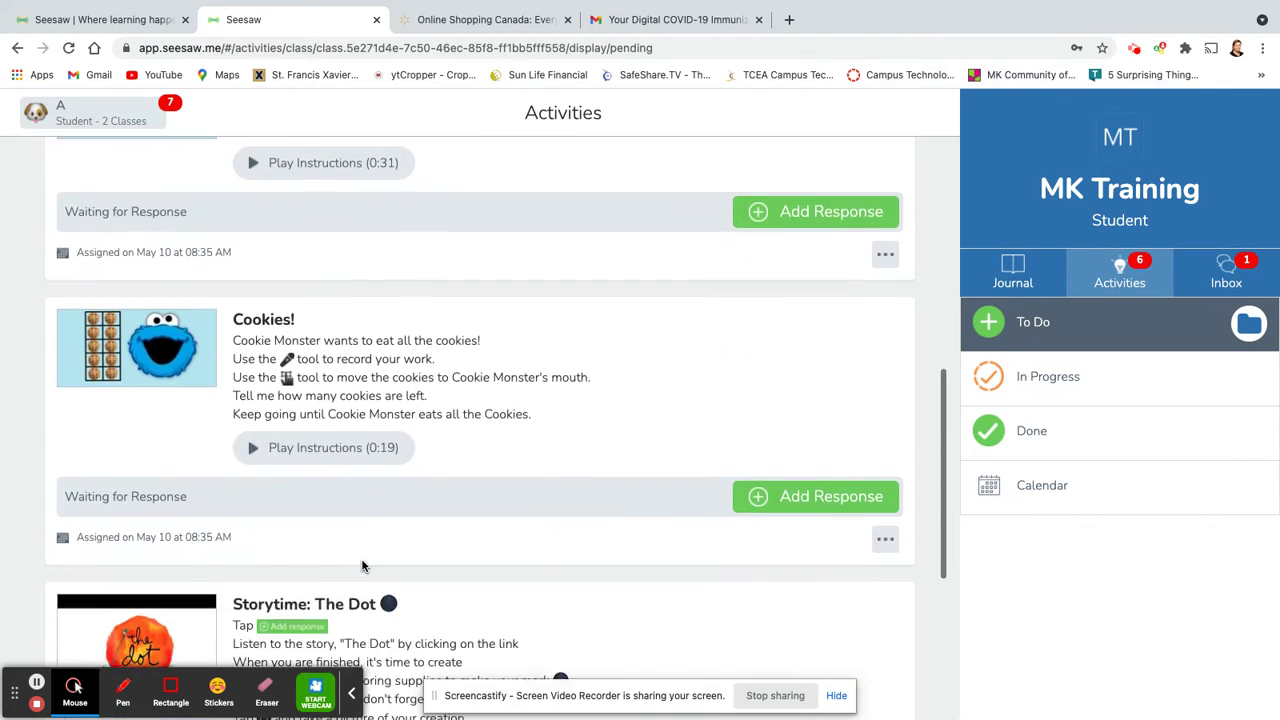
scroll(362, 568, down, 1)
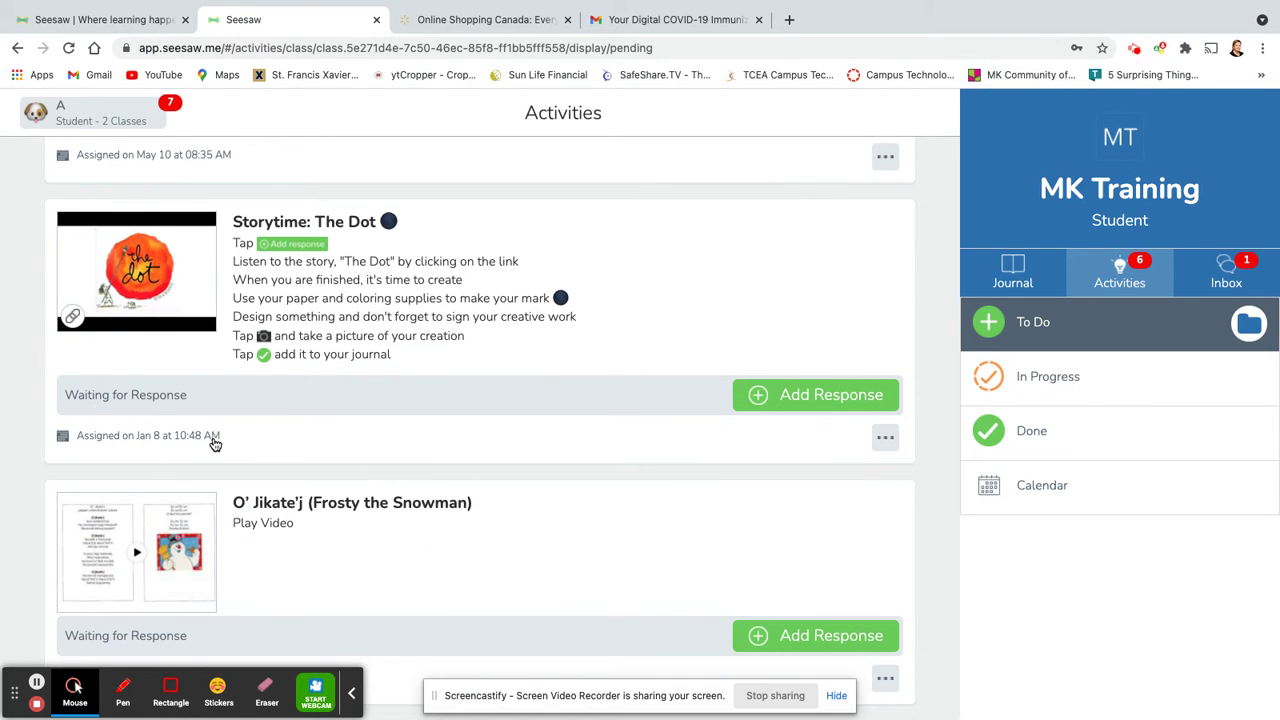
scroll(214, 443, up, 3)
scroll(210, 404, up, 7)
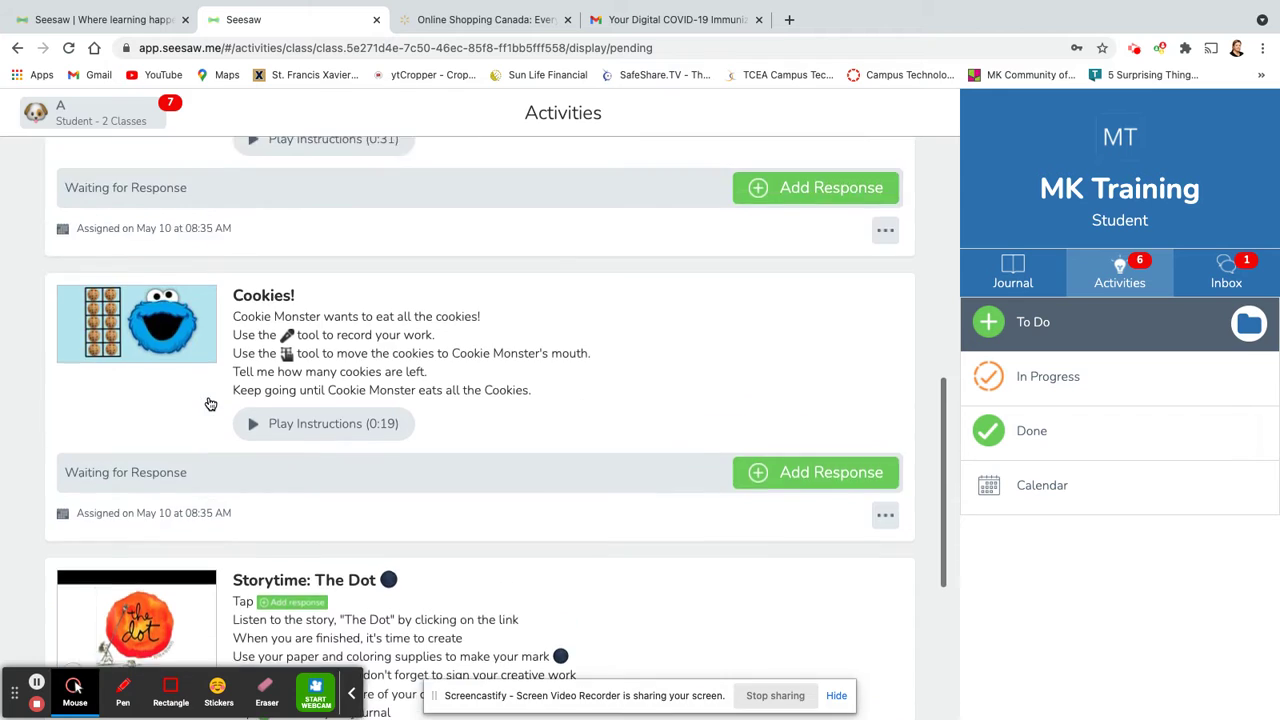
scroll(276, 482, up, 3)
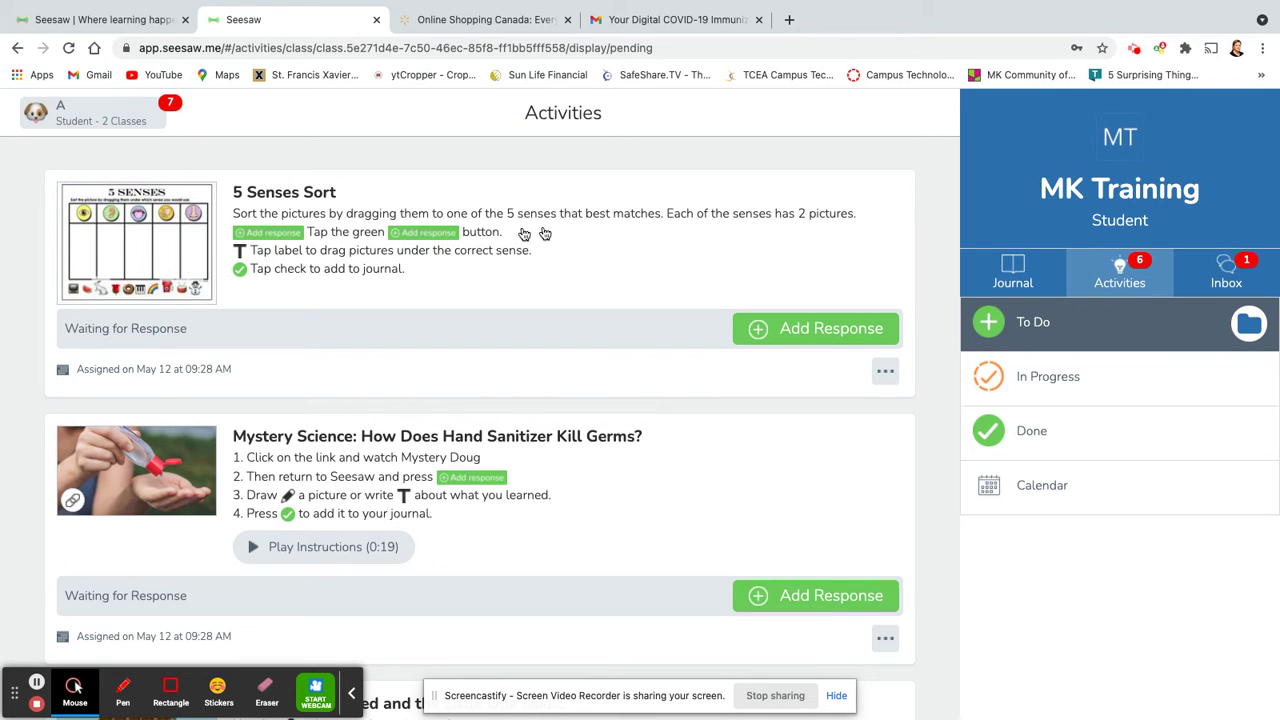
Step: Play the first few seconds of the audio instructions for the Mystery Science hand sanitizer activity, then pause them
scroll(330, 278, down, 5)
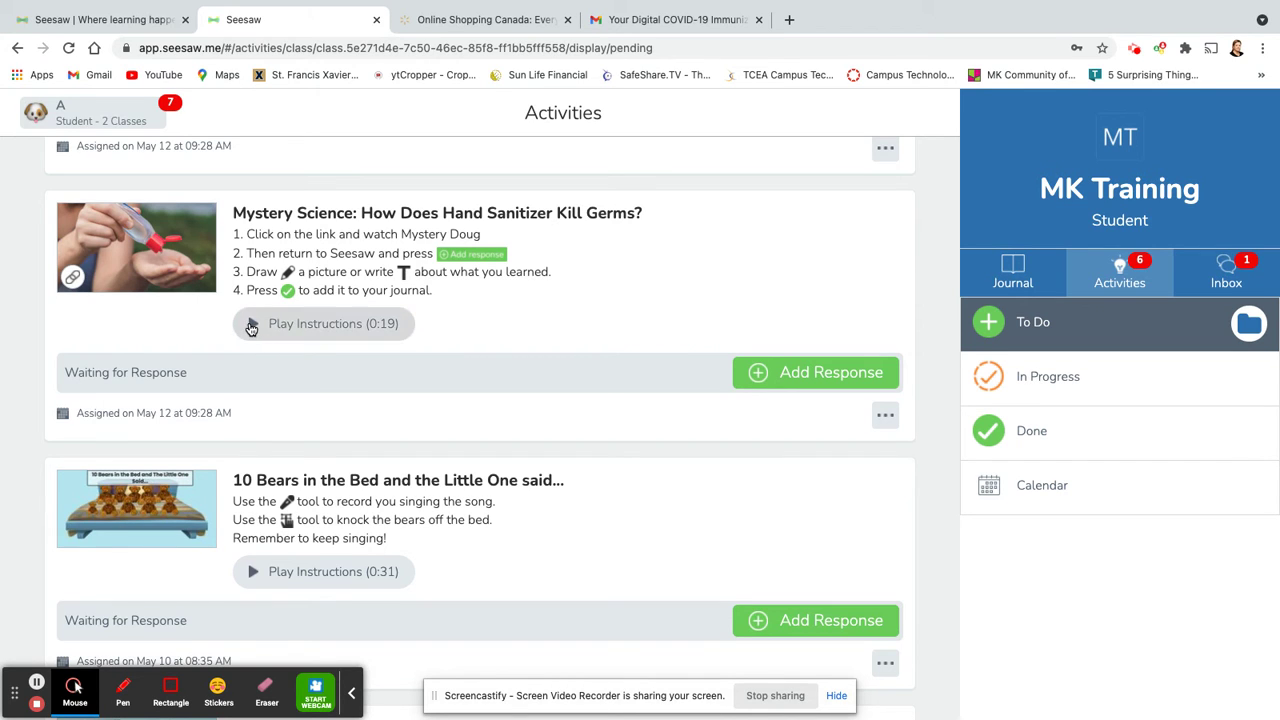
click(251, 326)
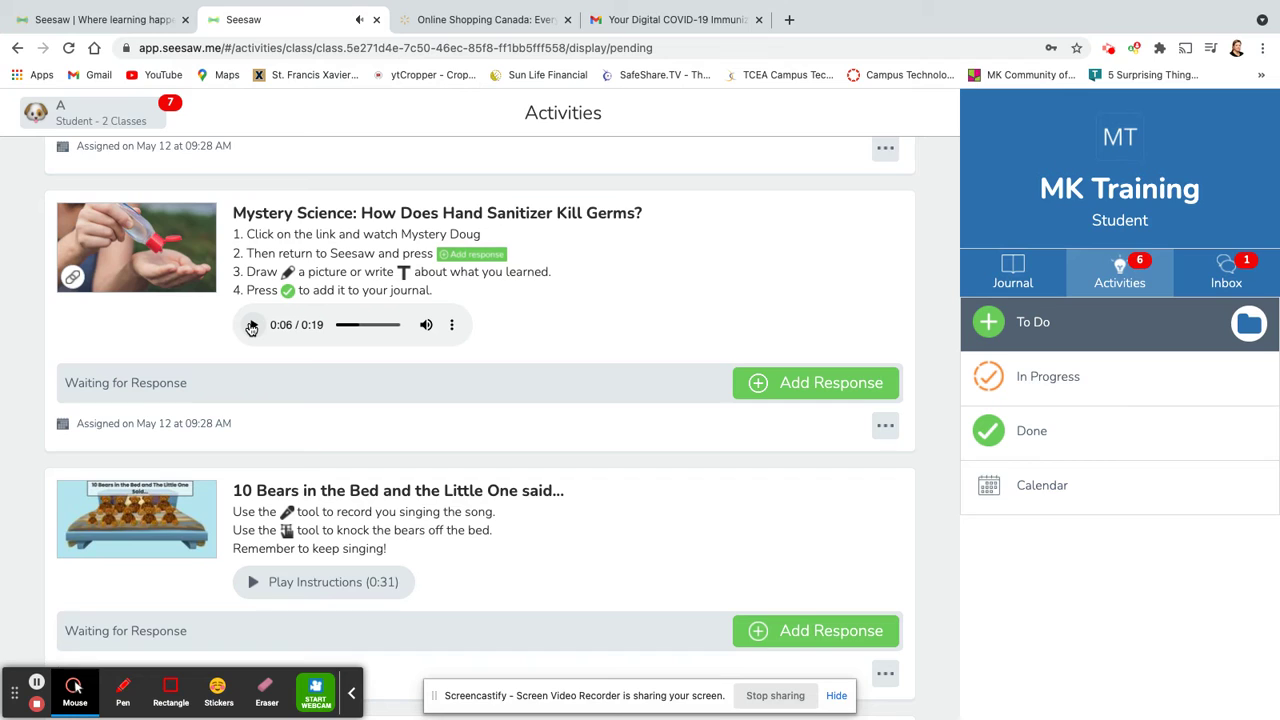
click(251, 326)
Step: Start a response to the Mystery Science activity and add a text label reading "vjsdhjs" below the heading
click(786, 386)
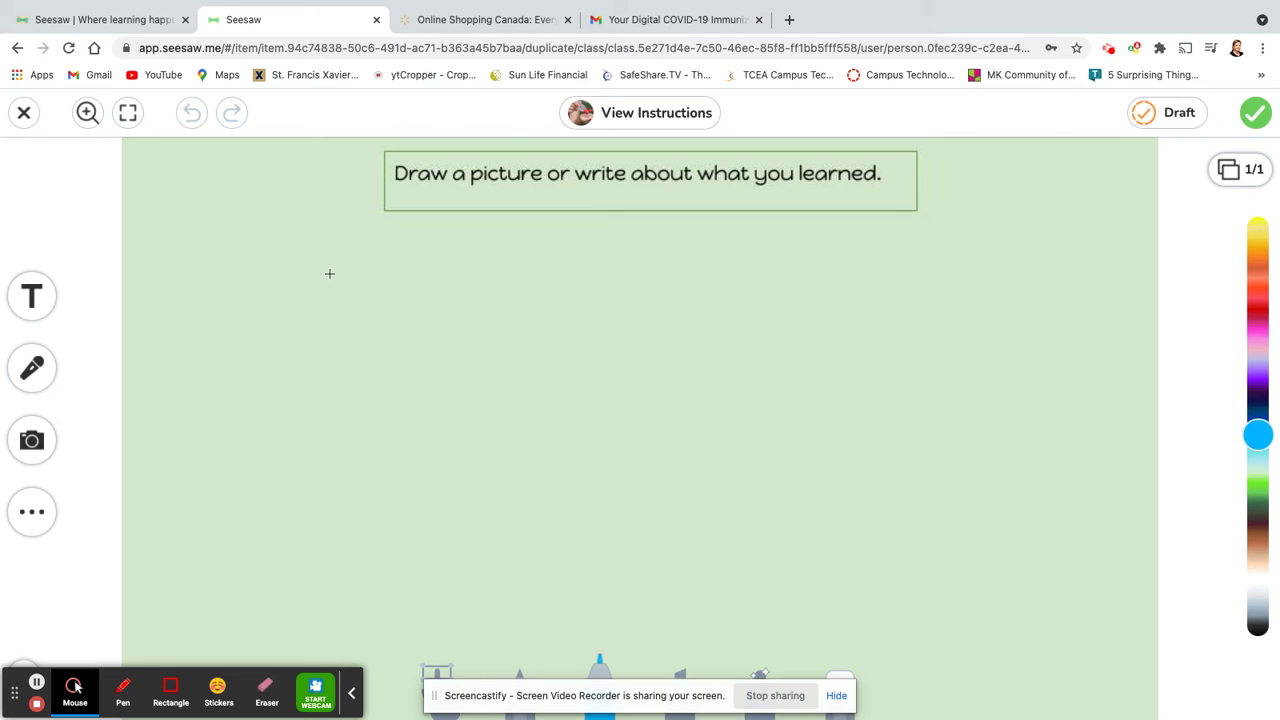
click(31, 302)
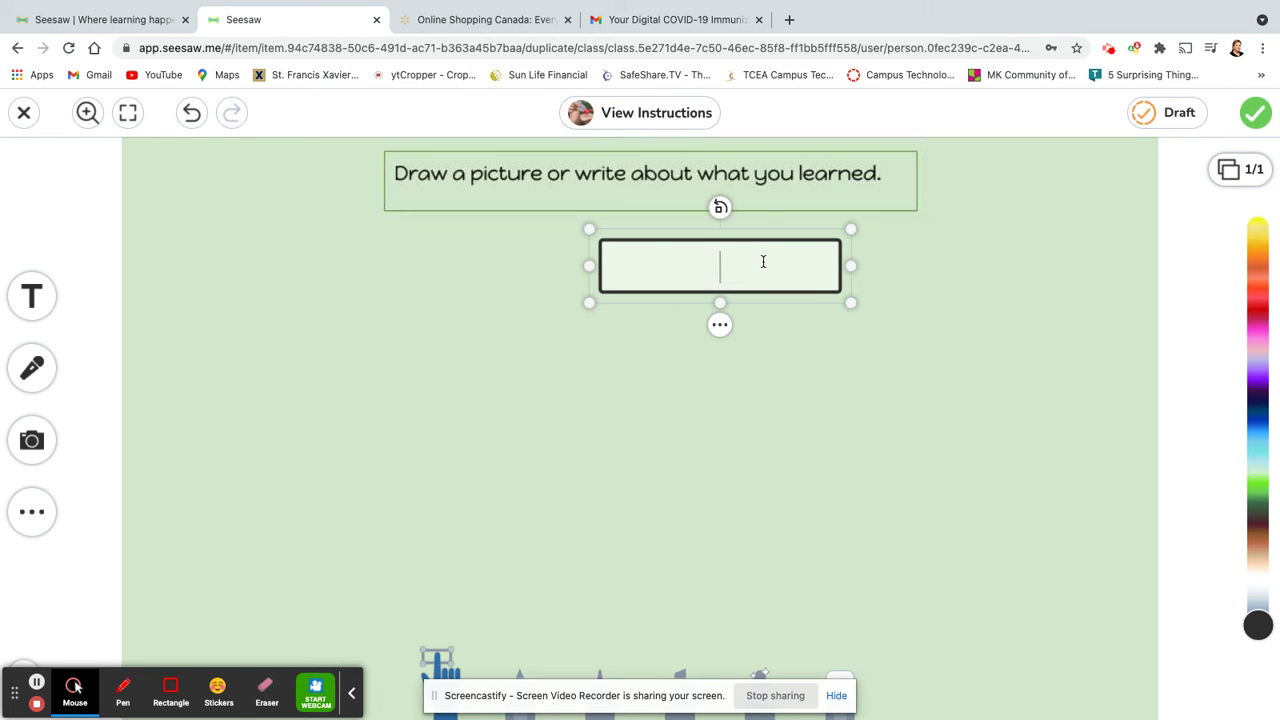
text(vjsdhjs)
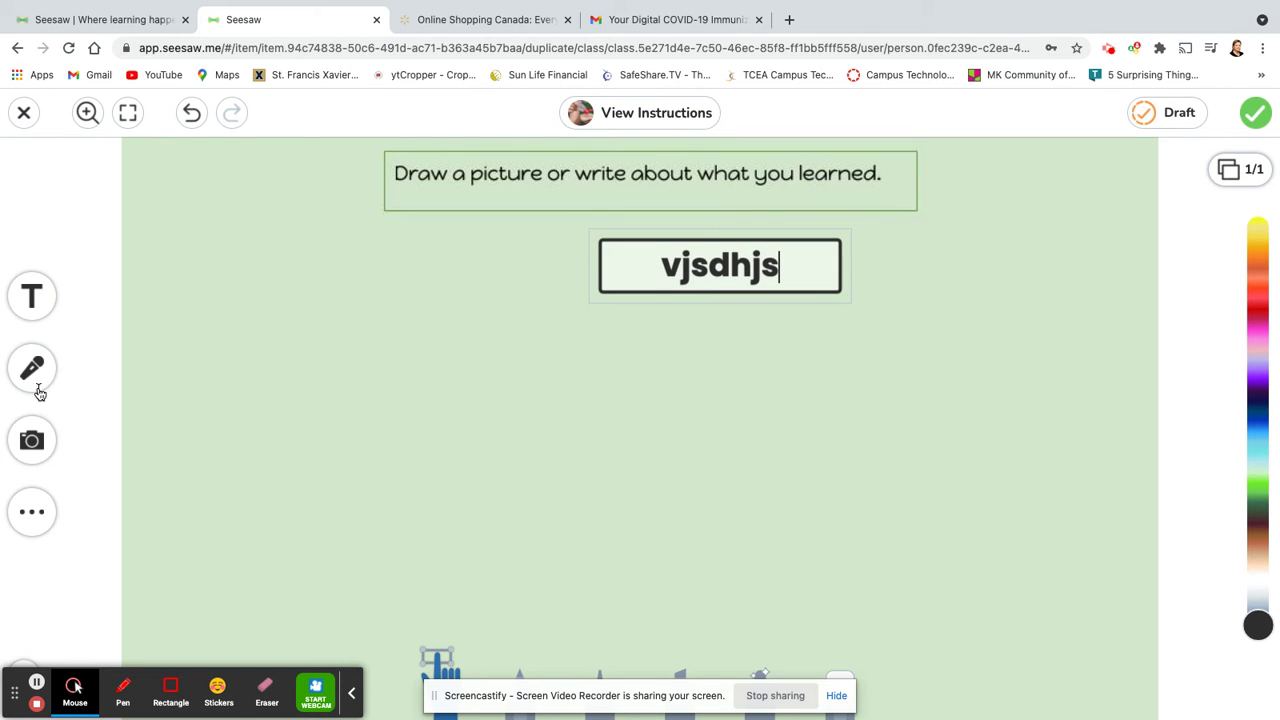
click(31, 370)
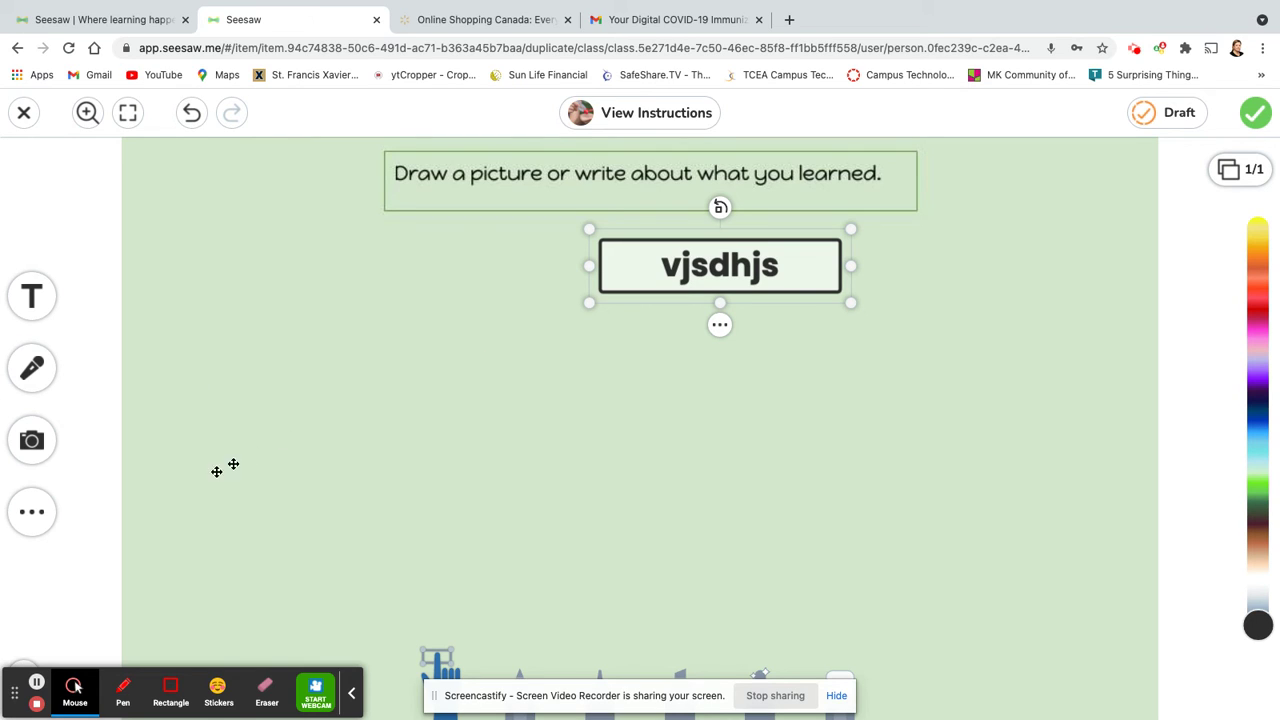
click(30, 446)
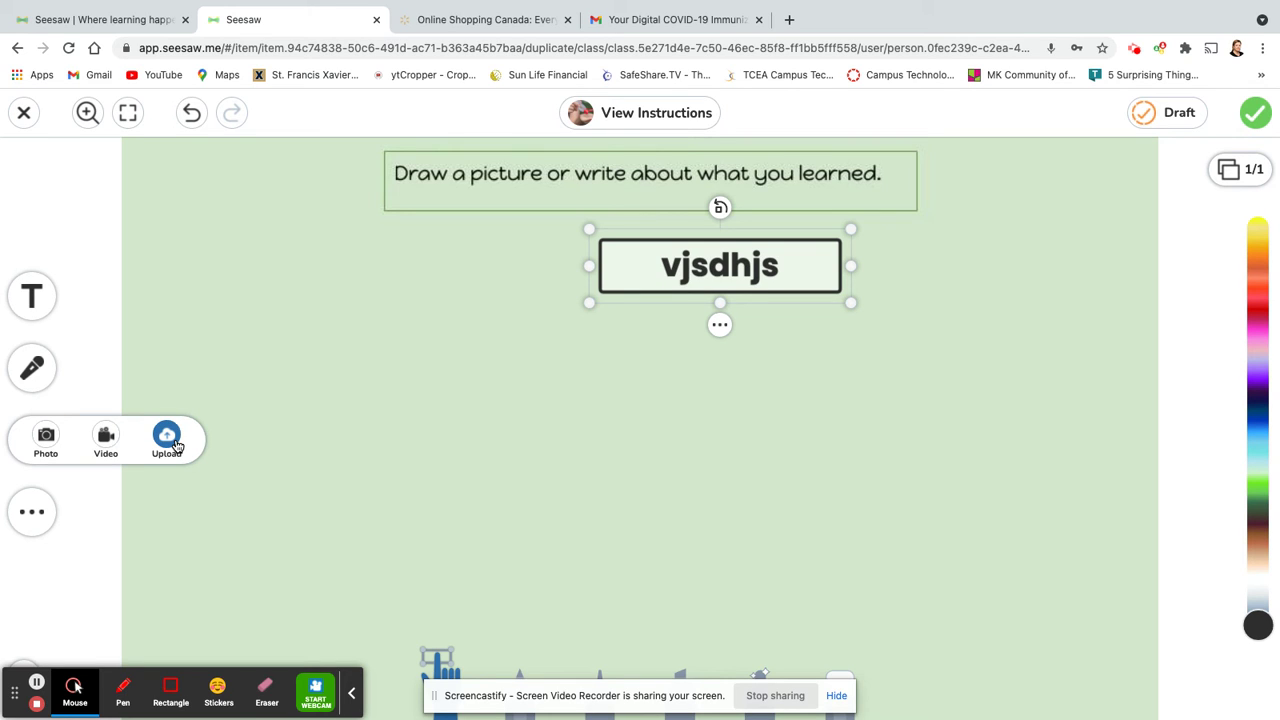
Step: Insert a heart shape on the response page and recolour it light blue
click(28, 522)
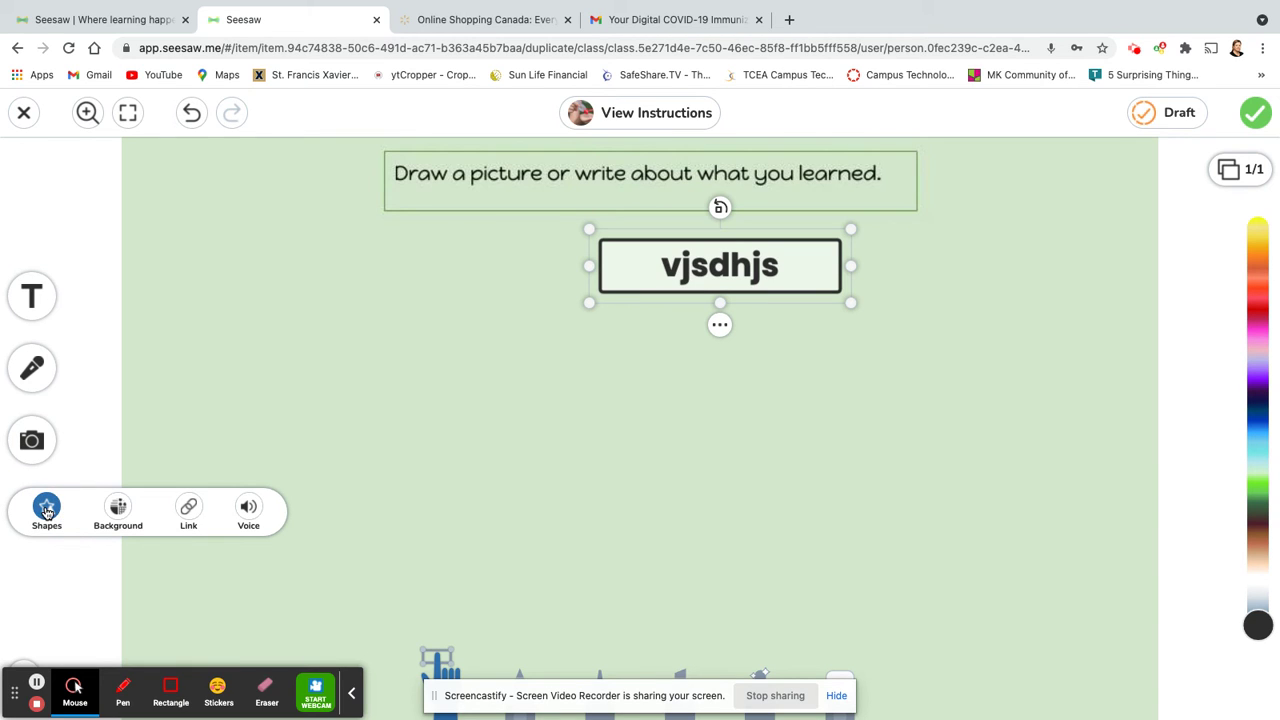
click(46, 510)
scroll(586, 550, down, 1)
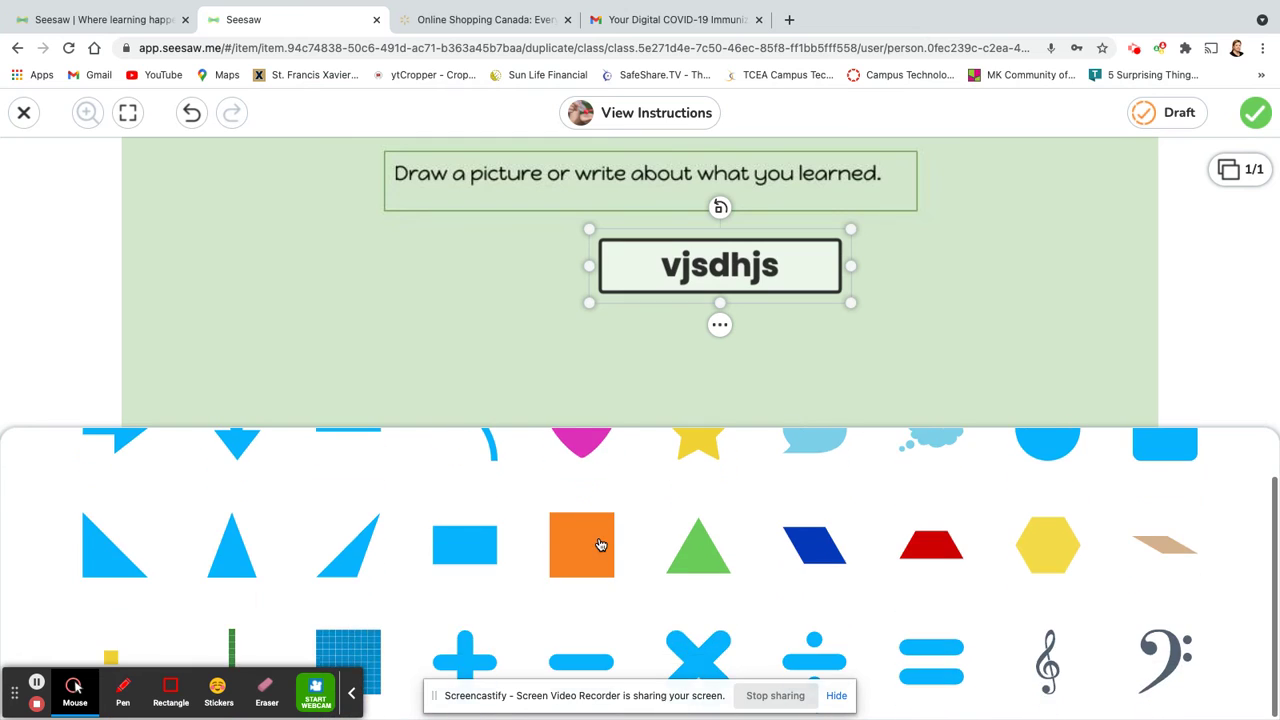
scroll(600, 545, up, 1)
click(583, 476)
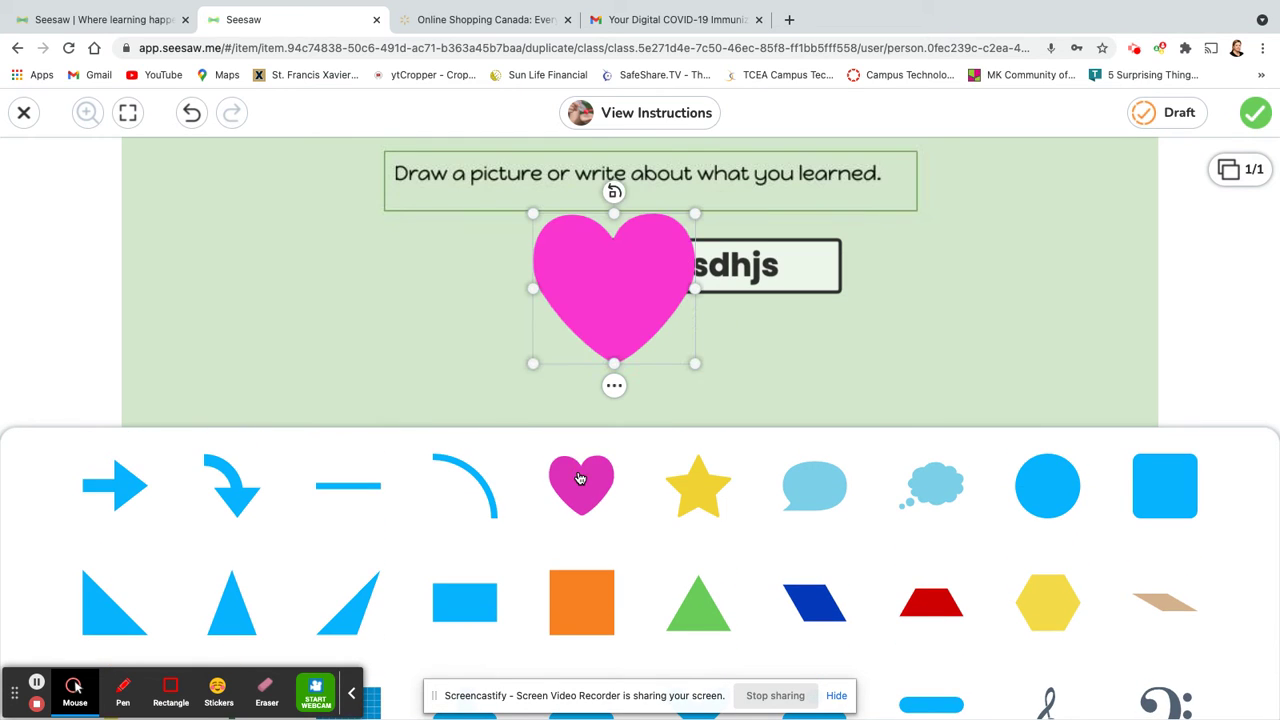
click(854, 325)
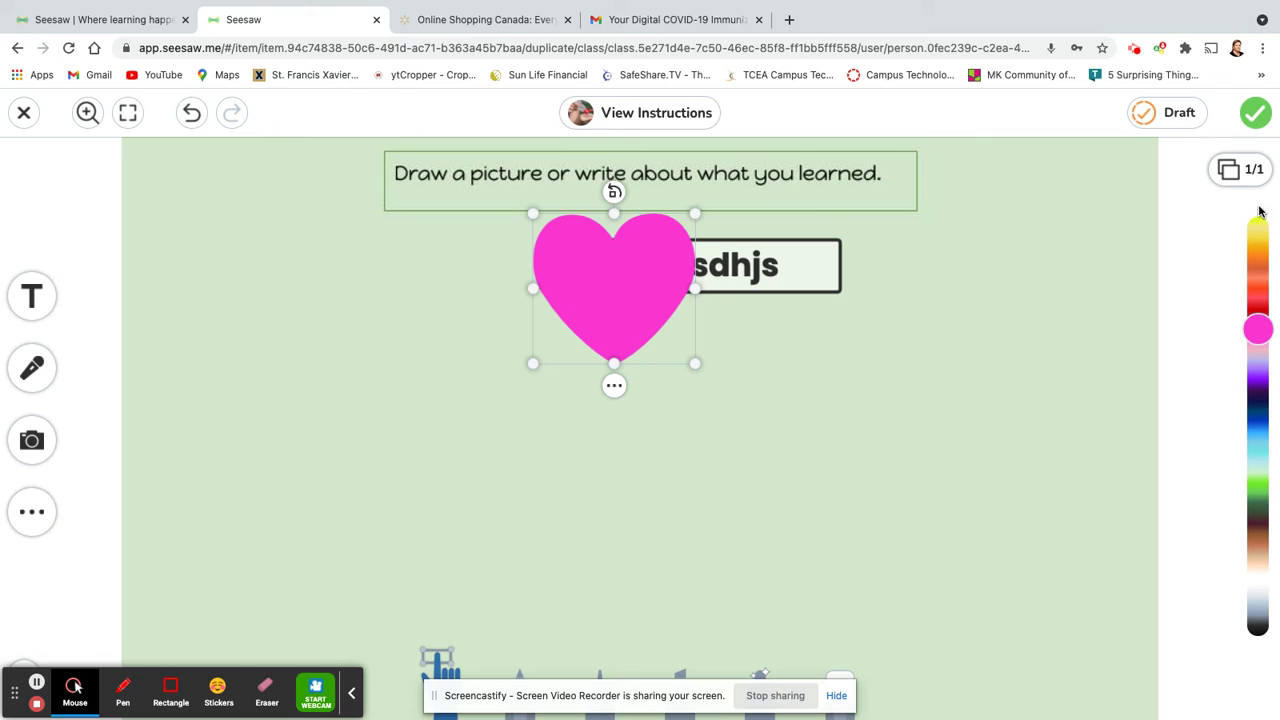
click(1256, 404)
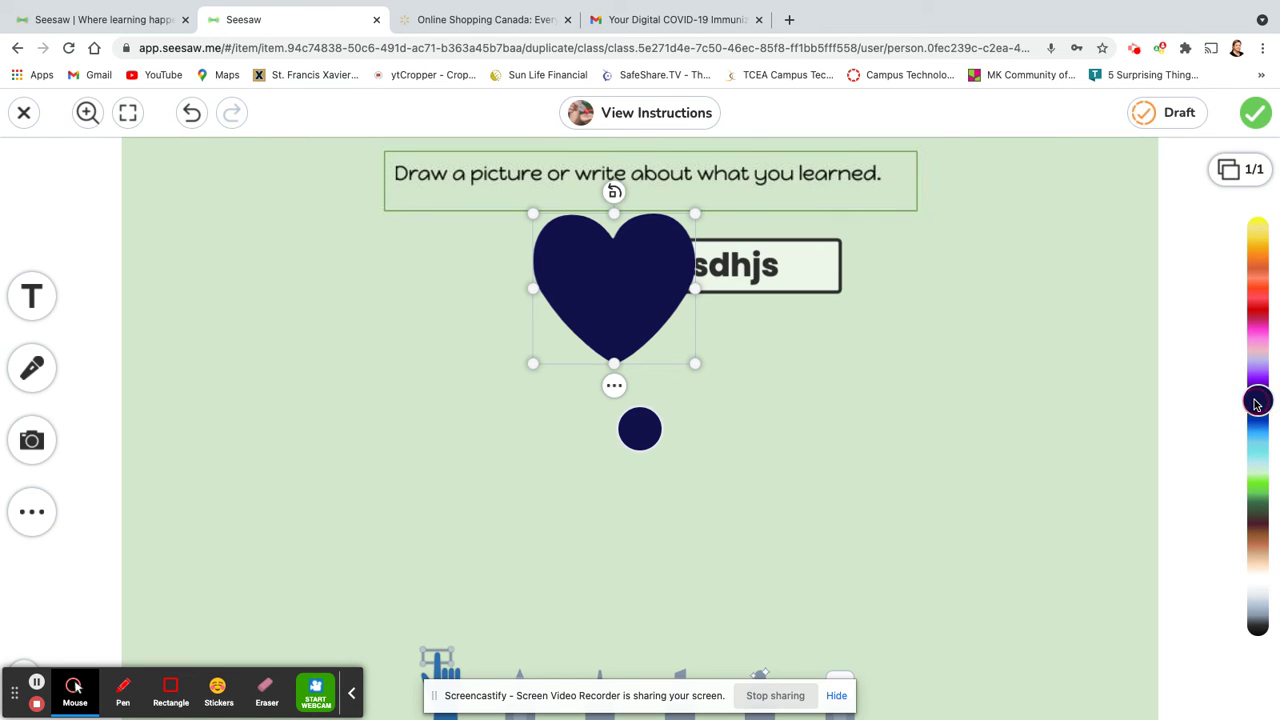
click(1267, 448)
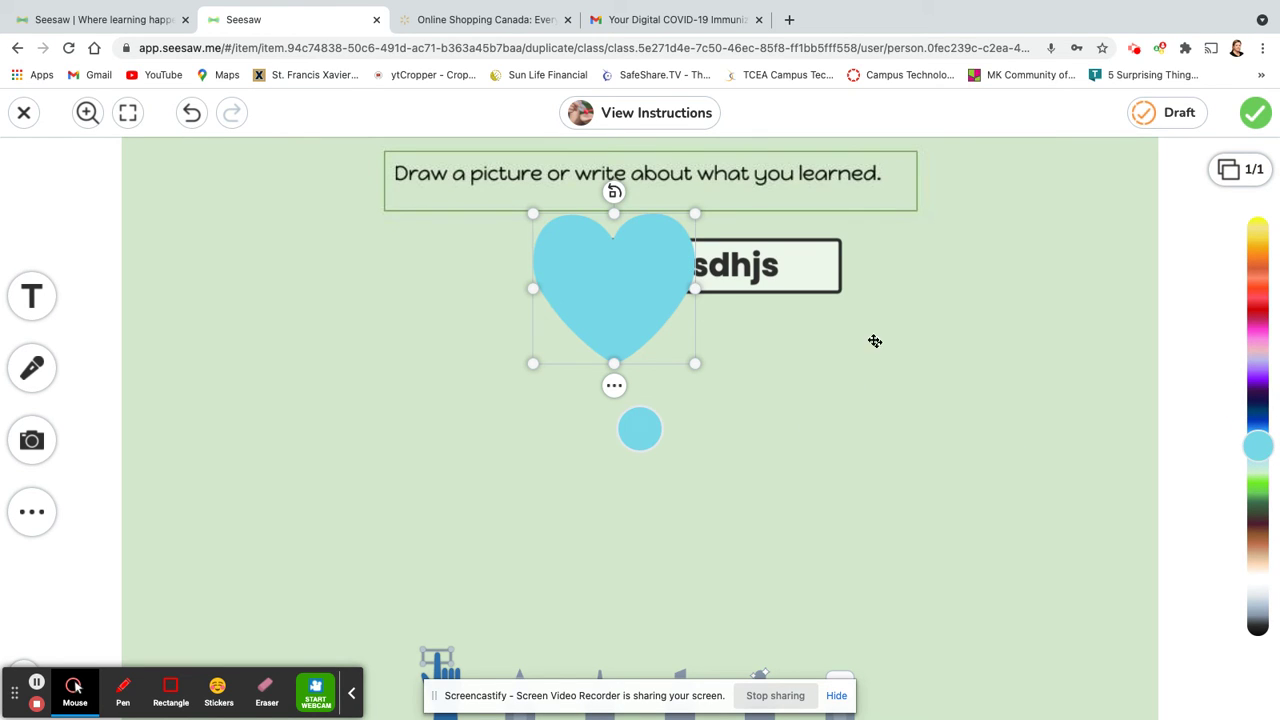
Step: Shrink the heart slightly and move it to the left side of the page, below the text label's level
drag(700, 361, 655, 327)
click(608, 287)
drag(608, 287, 246, 483)
click(32, 511)
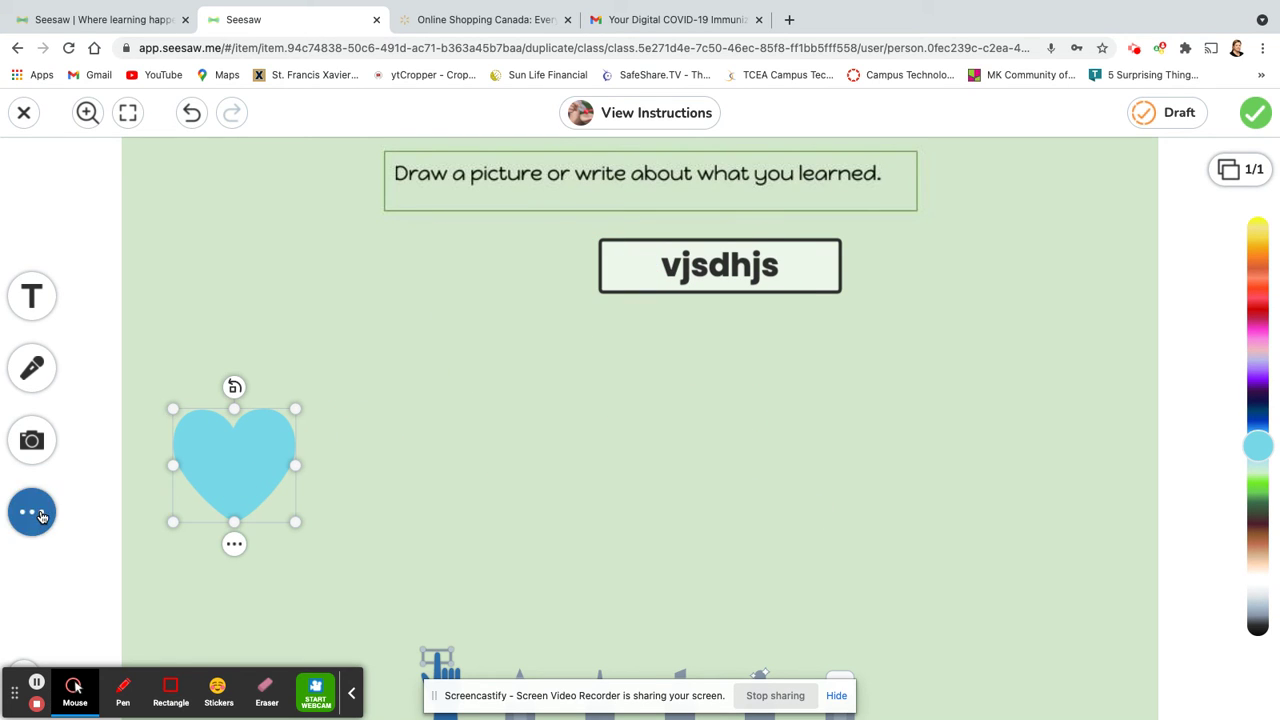
click(125, 512)
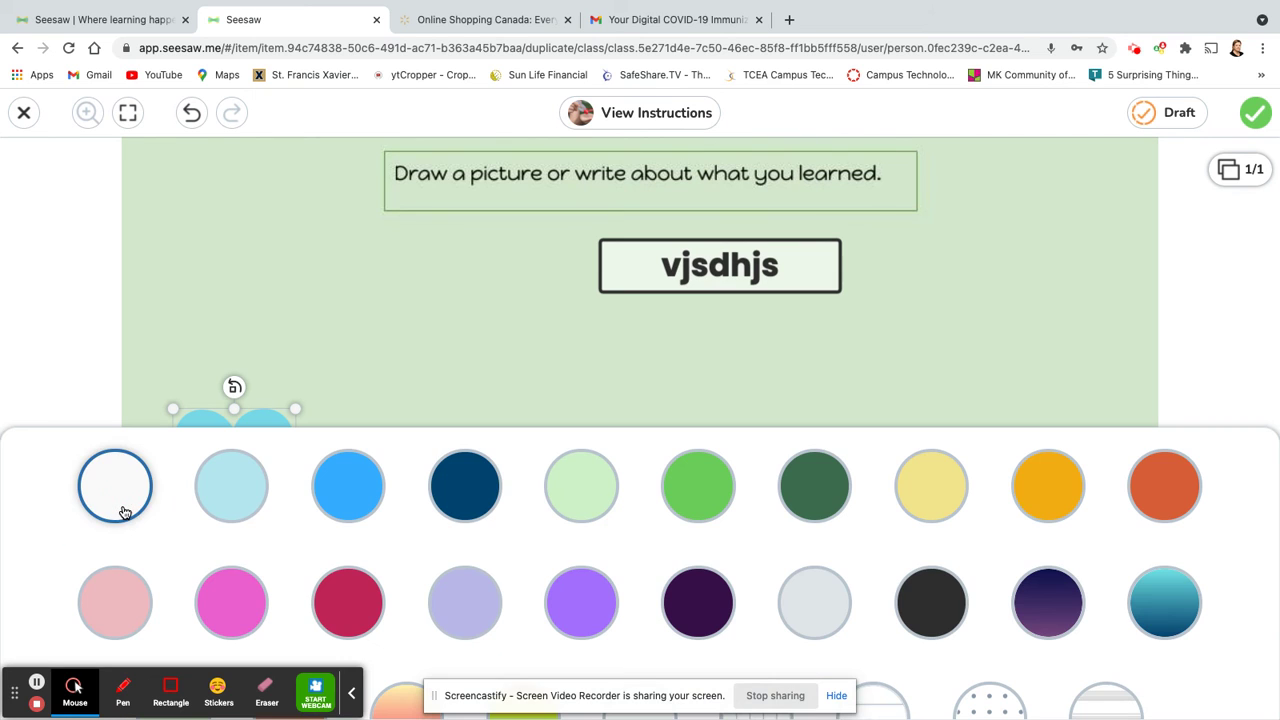
scroll(817, 600, down, 1)
scroll(817, 600, down, 1)
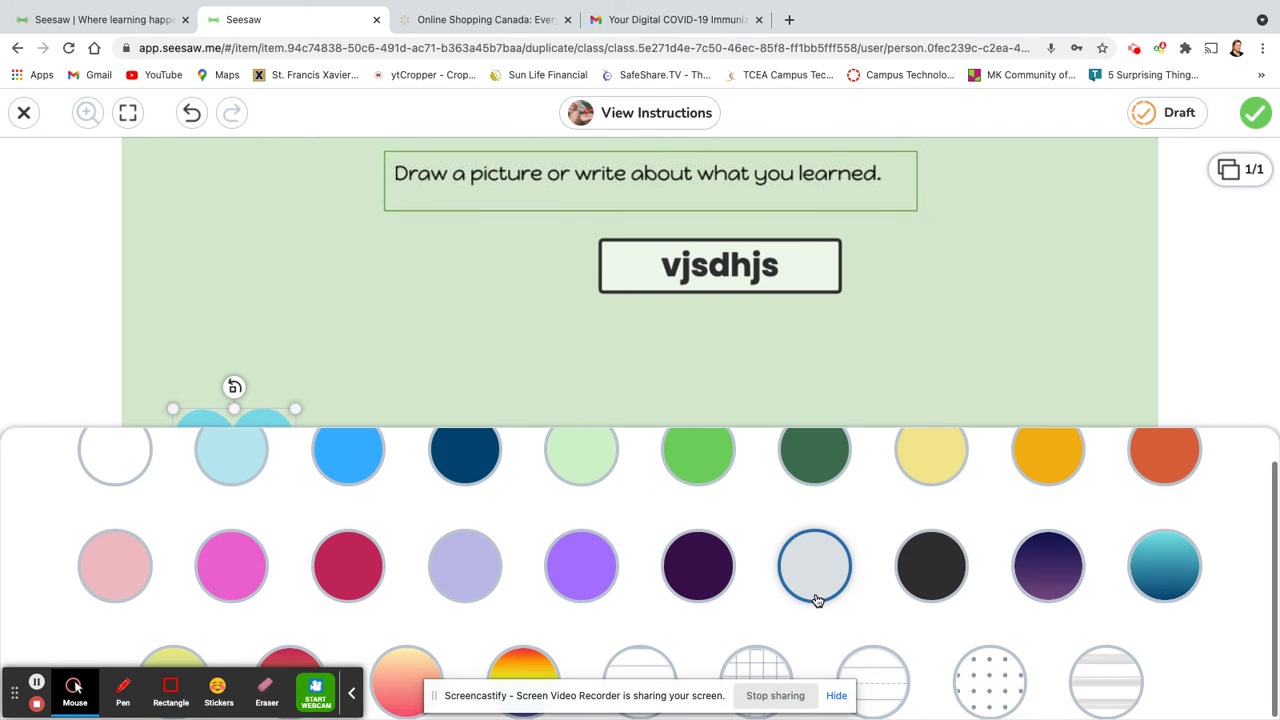
click(638, 398)
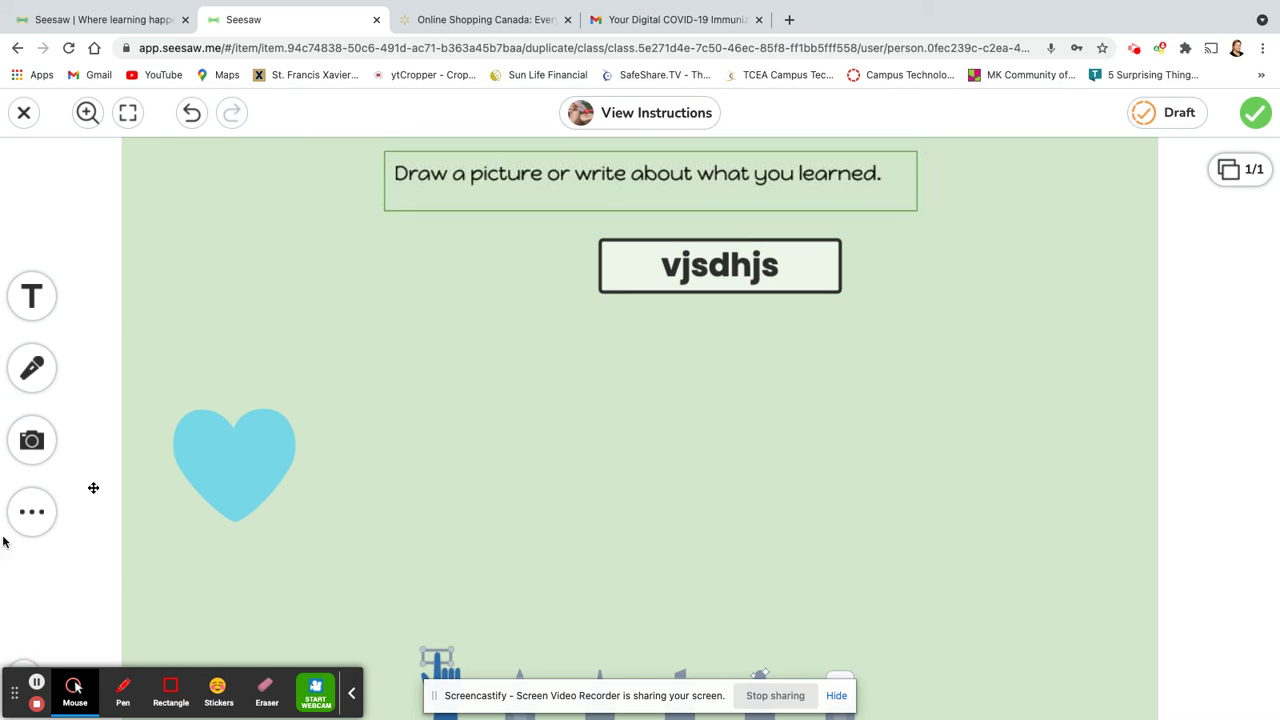
click(32, 511)
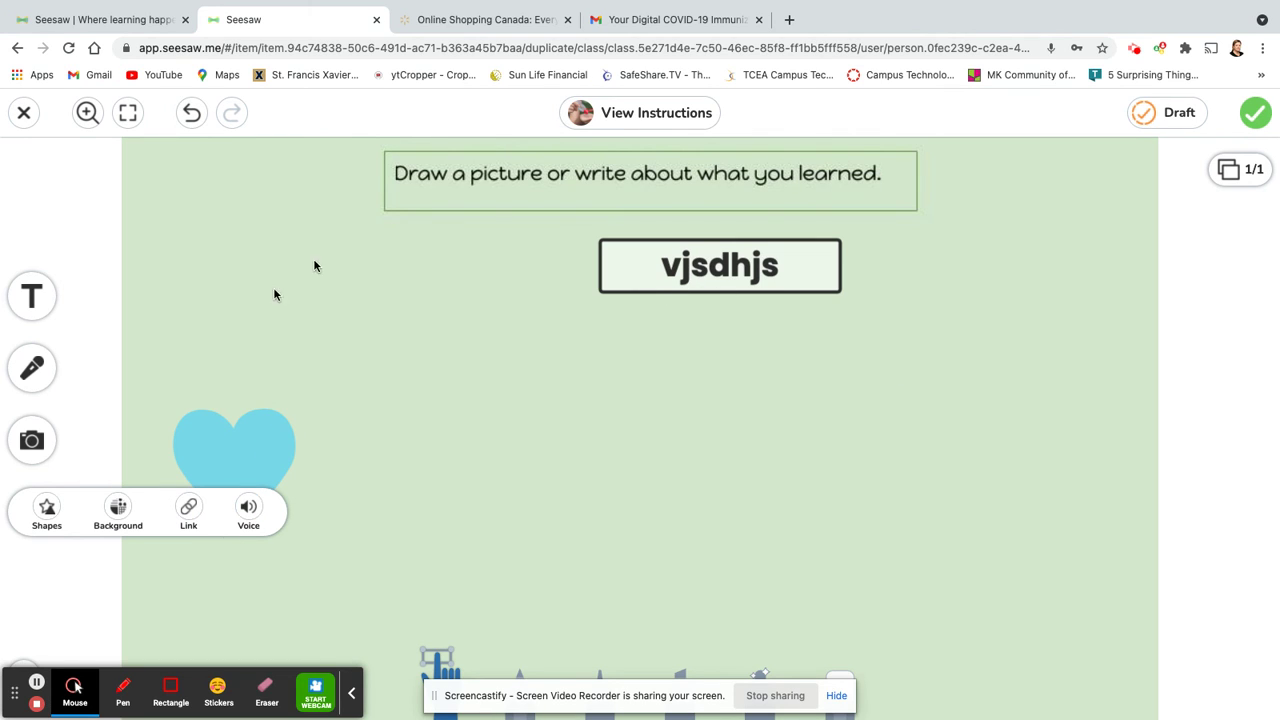
click(460, 533)
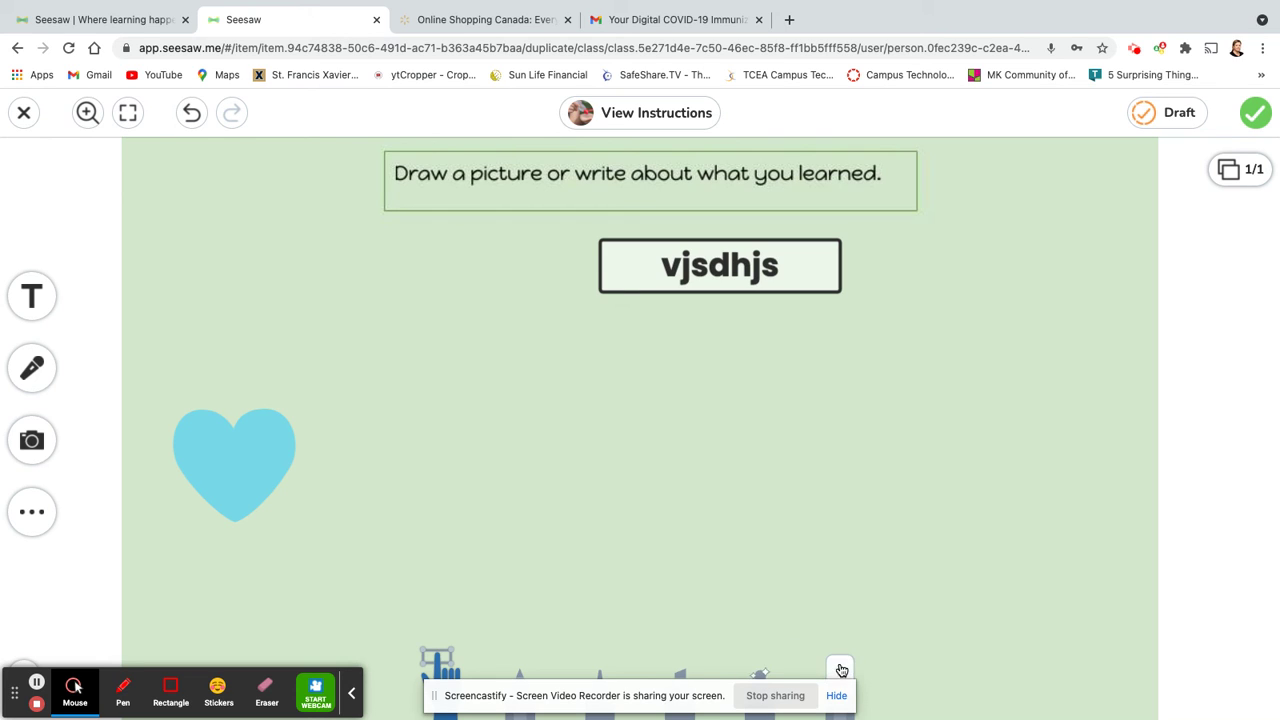
Step: Draw a freehand curved line in coral orange with the pencil across the middle of the page
click(519, 668)
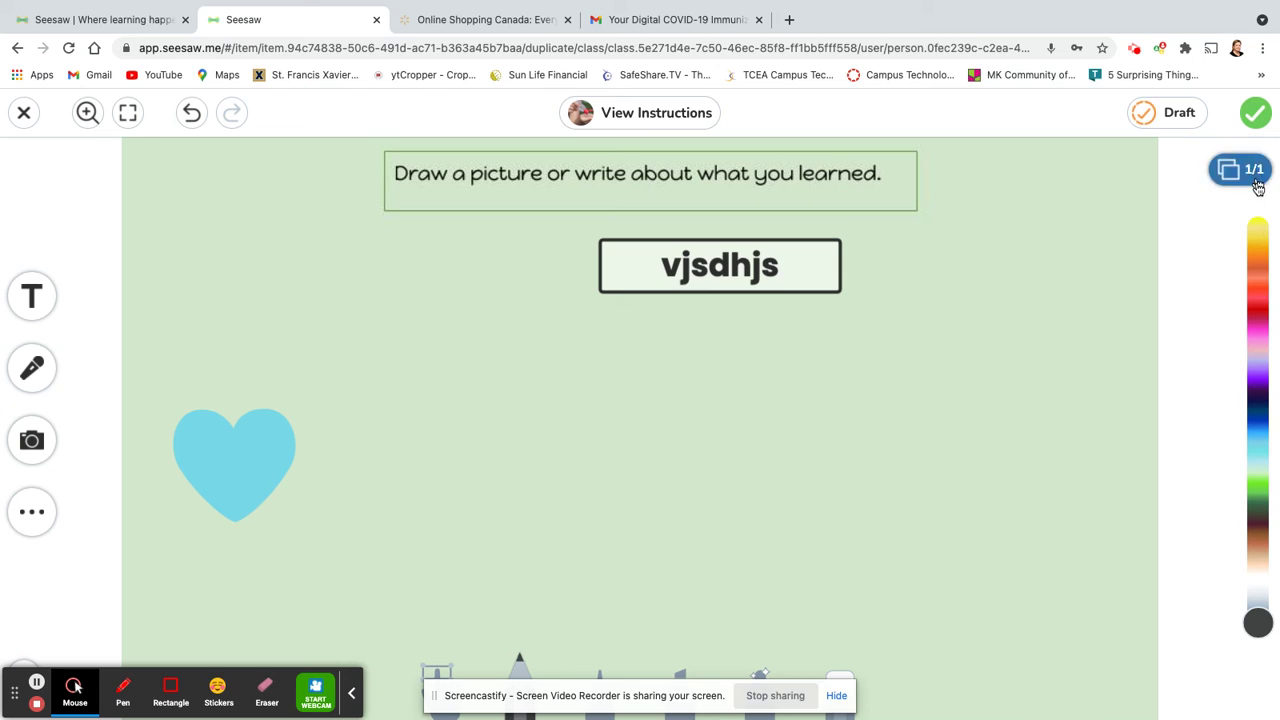
click(1258, 280)
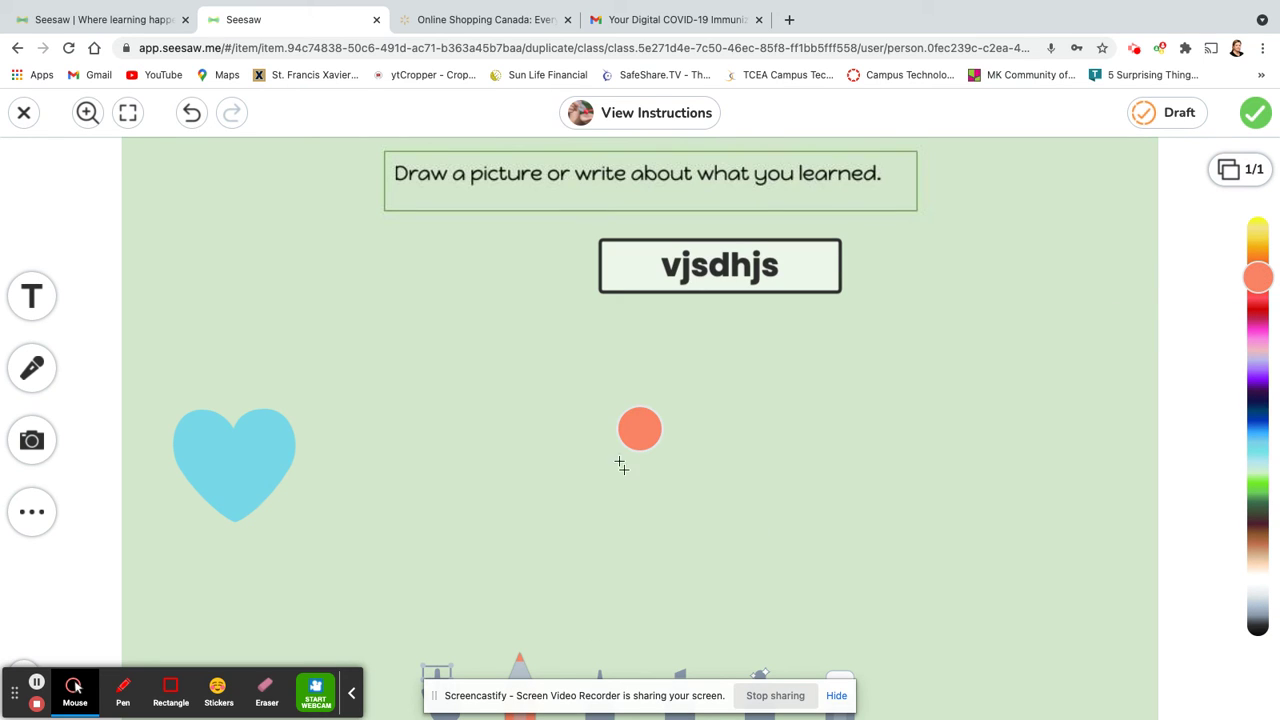
mouse_move(486, 488)
mouse_down()
mouse_move(674, 531)
mouse_move(766, 574)
mouse_up()
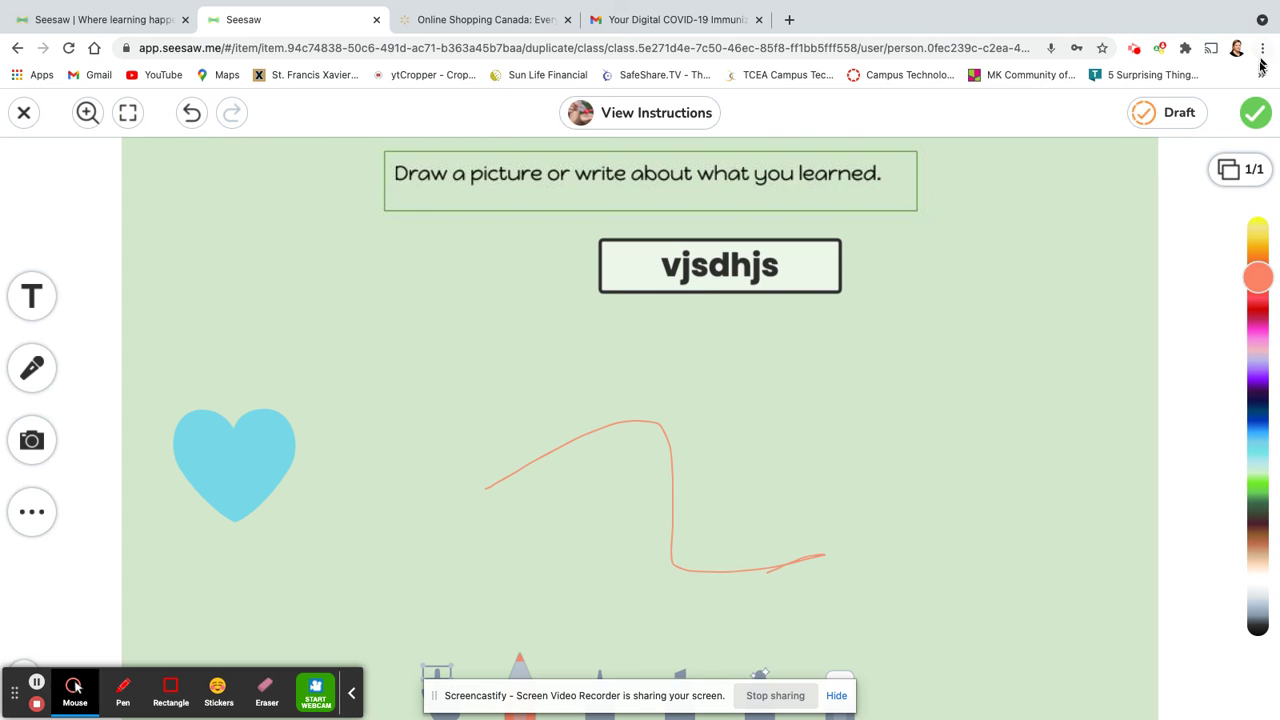
Step: Submit the finished response to the journal and look over the new post
click(1256, 113)
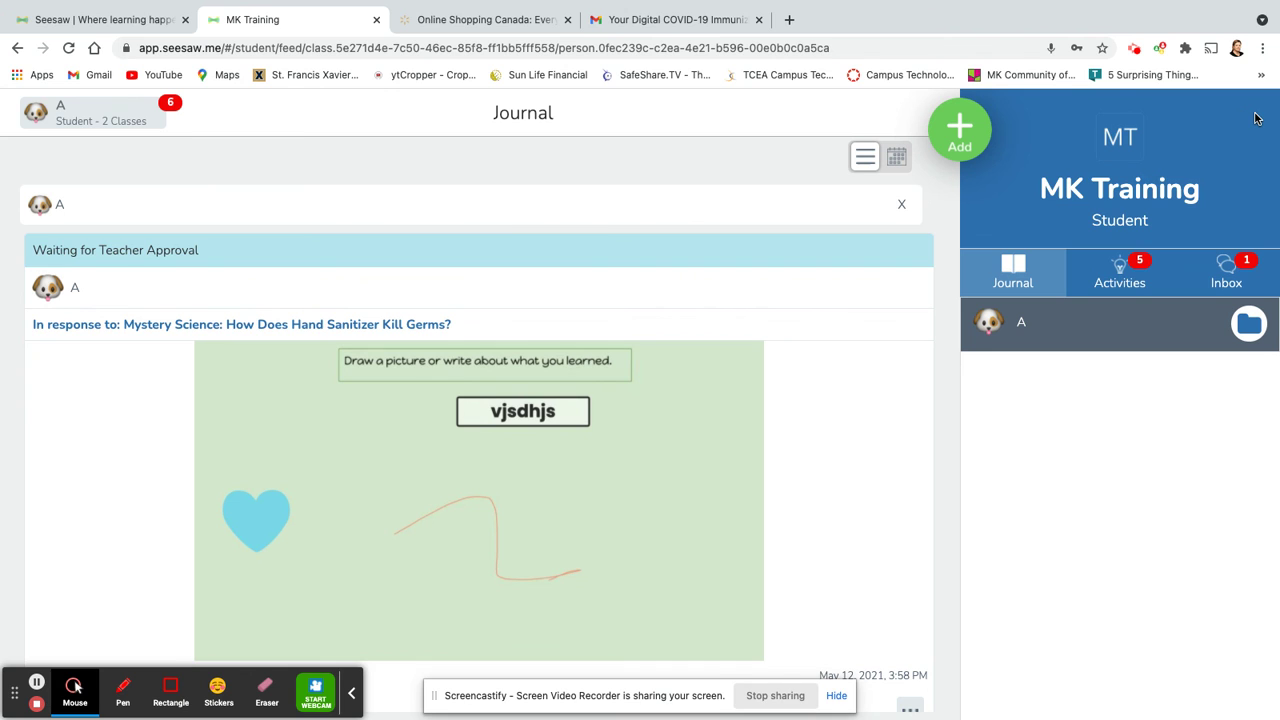
scroll(297, 470, down, 3)
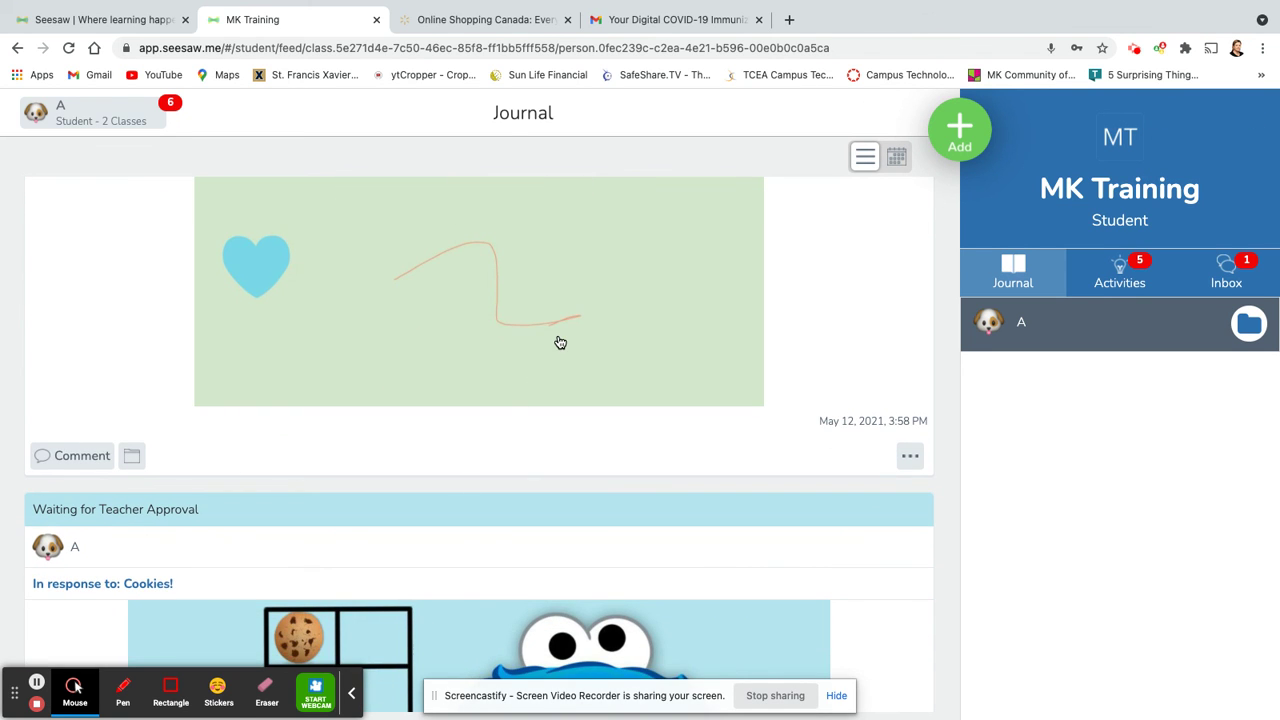
scroll(560, 343, up, 3)
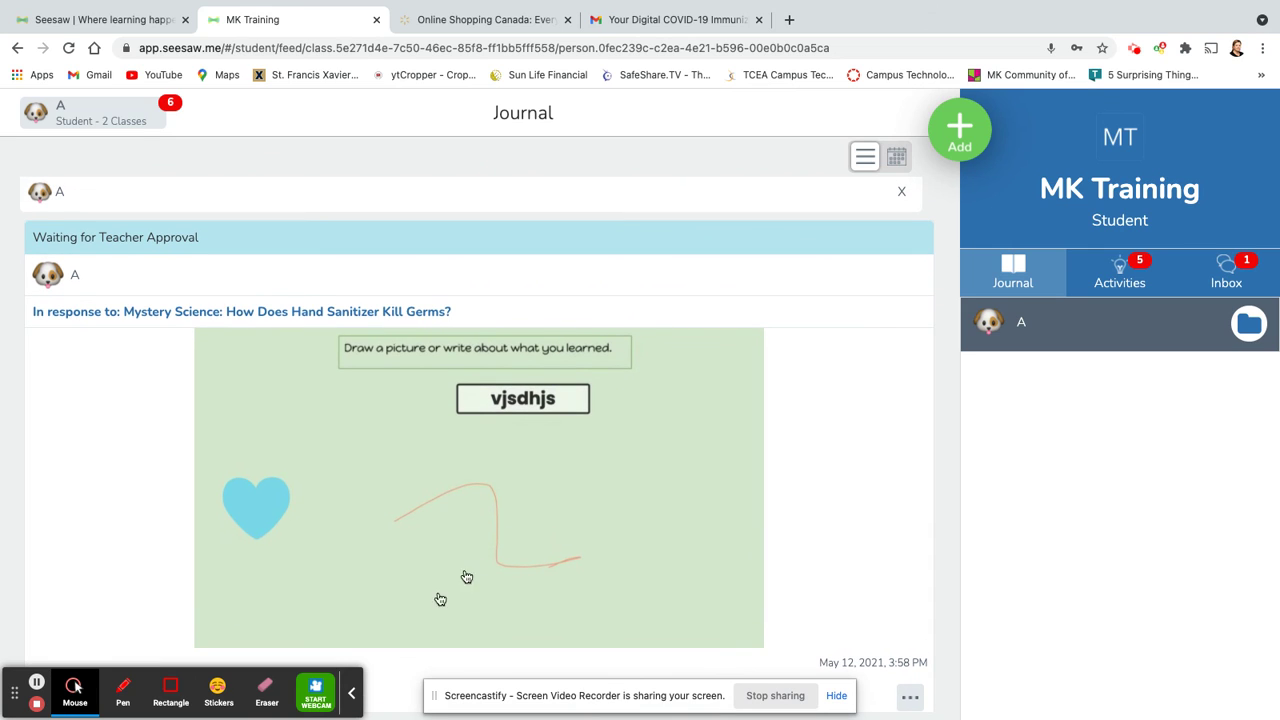